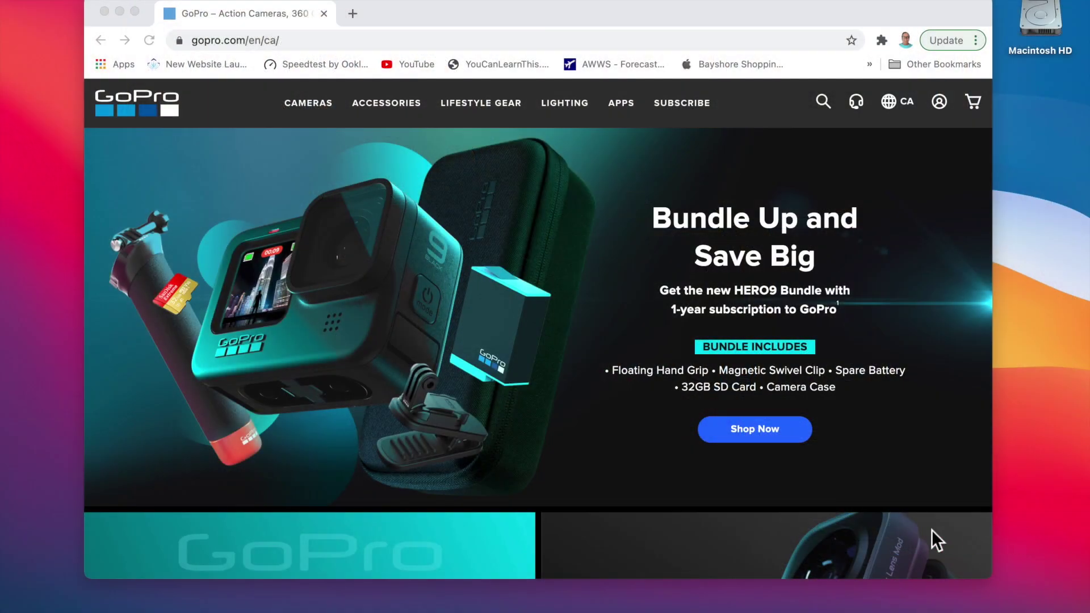
Step: Search the GoPro site for 'webcam' and make the browser window full screen
click(825, 107)
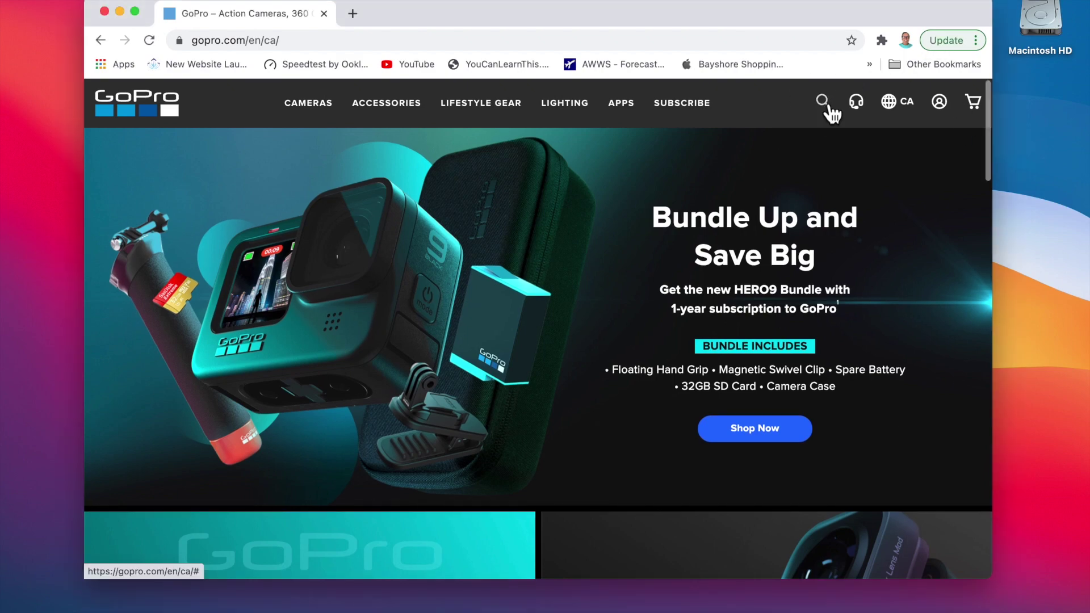
click(823, 103)
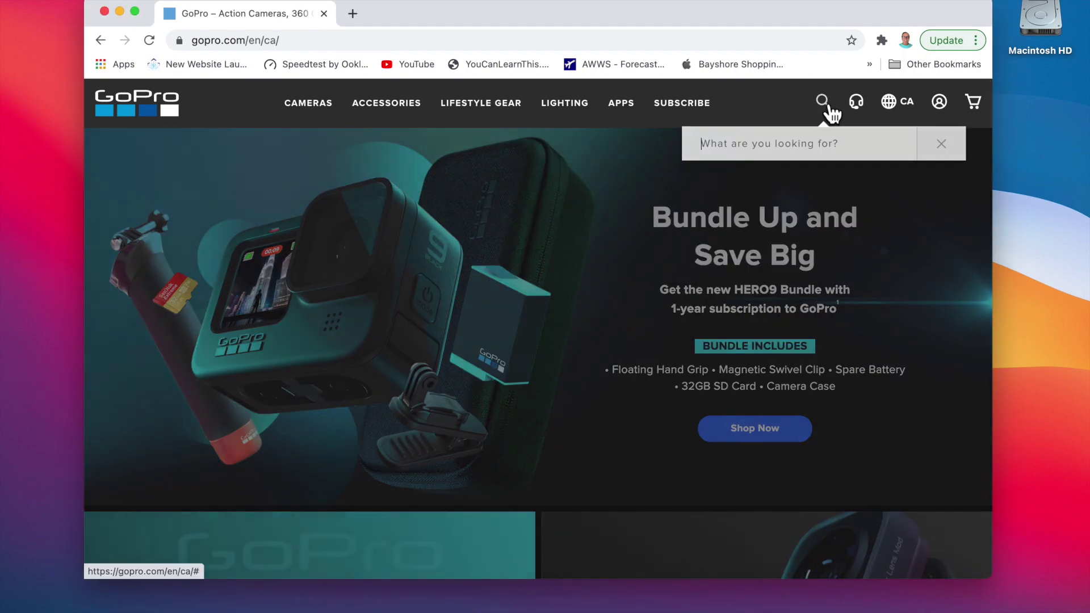
text(webcam)
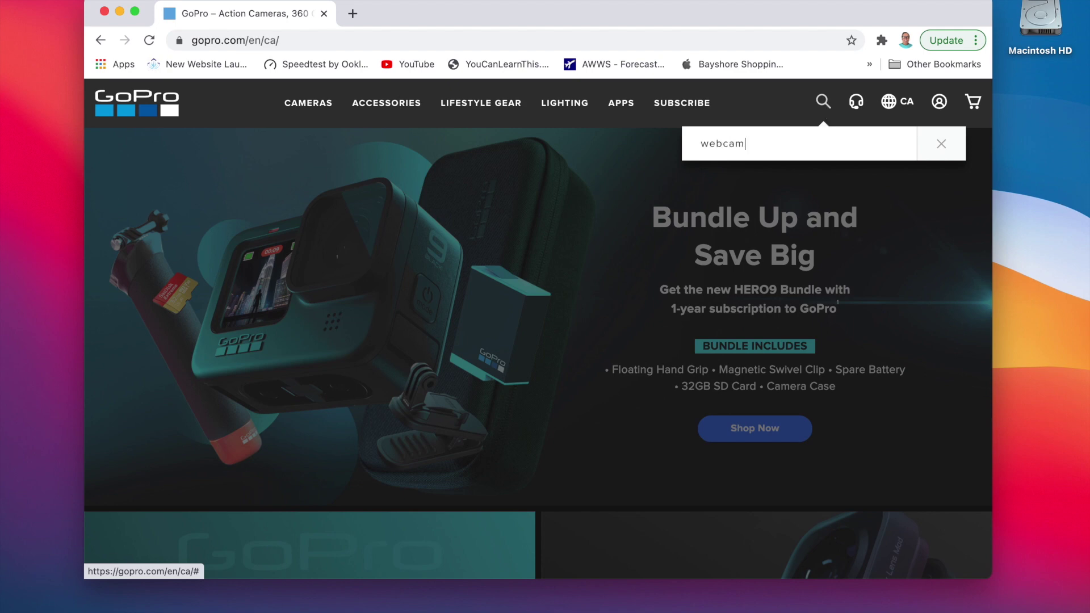
key(Return)
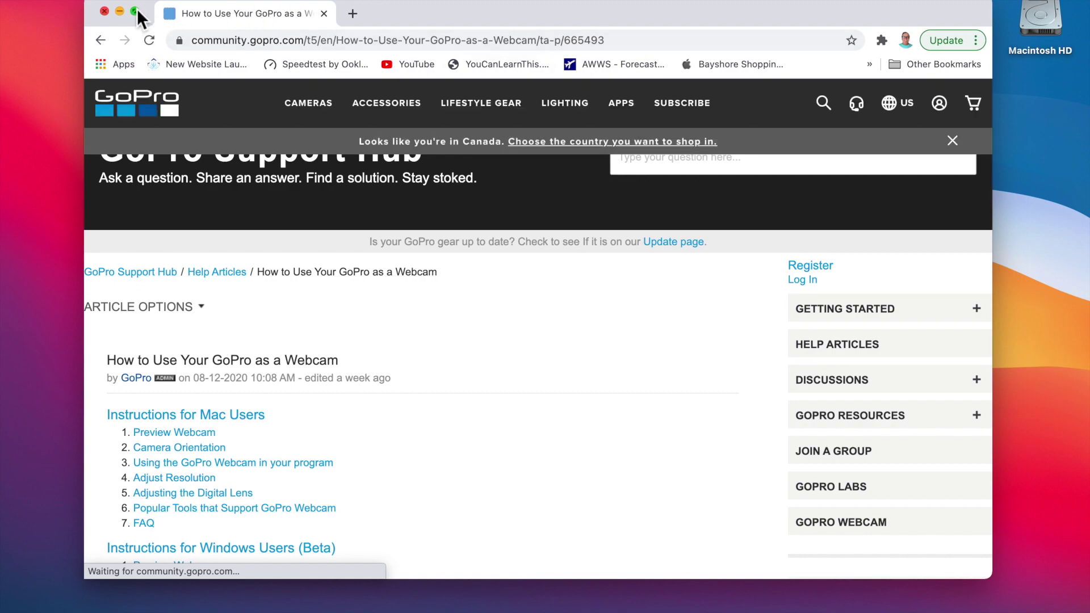
click(137, 9)
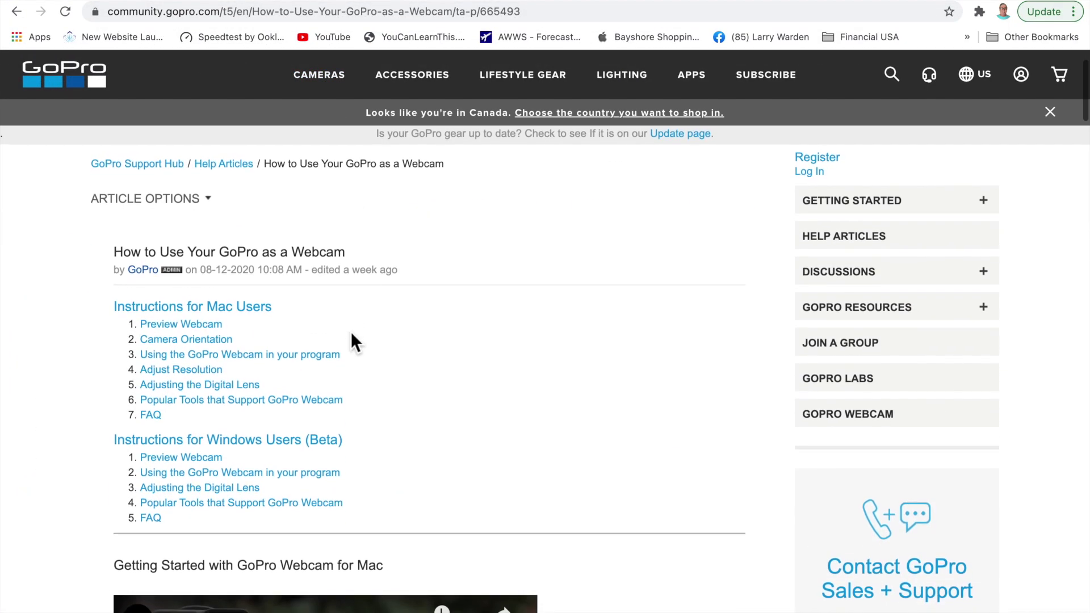
scroll(350, 331, down, 3)
scroll(359, 329, down, 2)
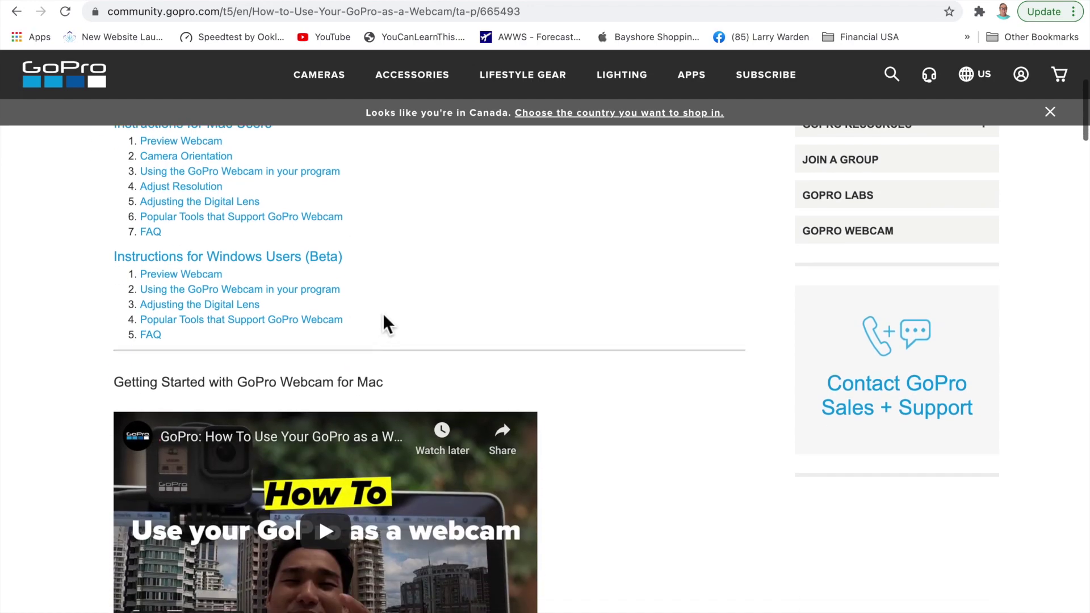
scroll(382, 312, down, 1)
scroll(385, 312, down, 5)
scroll(409, 281, down, 2)
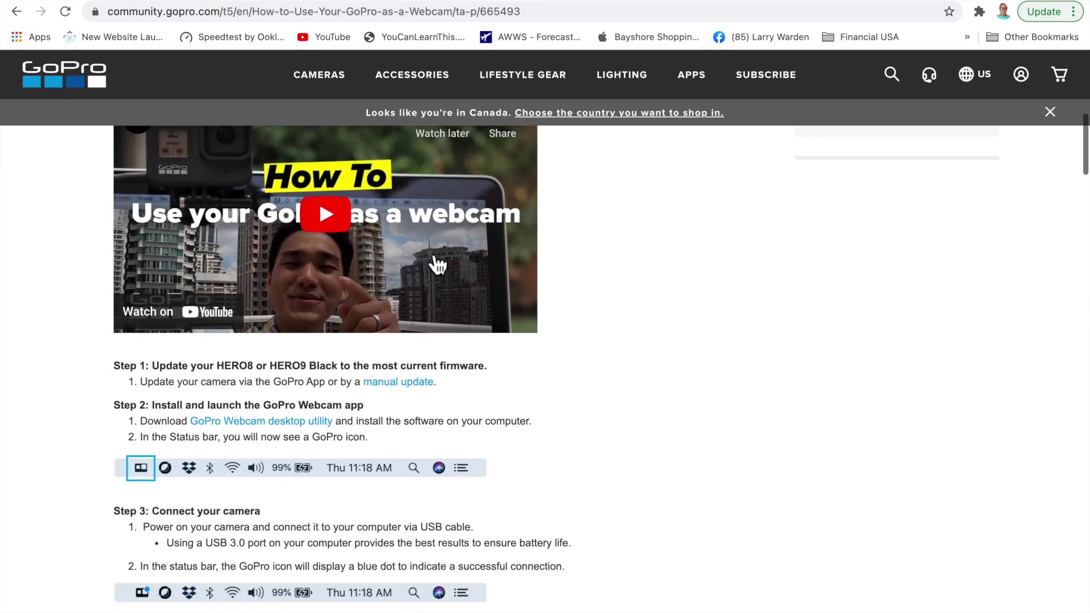
scroll(430, 253, down, 2)
scroll(429, 252, down, 3)
scroll(429, 253, down, 2)
scroll(429, 254, down, 3)
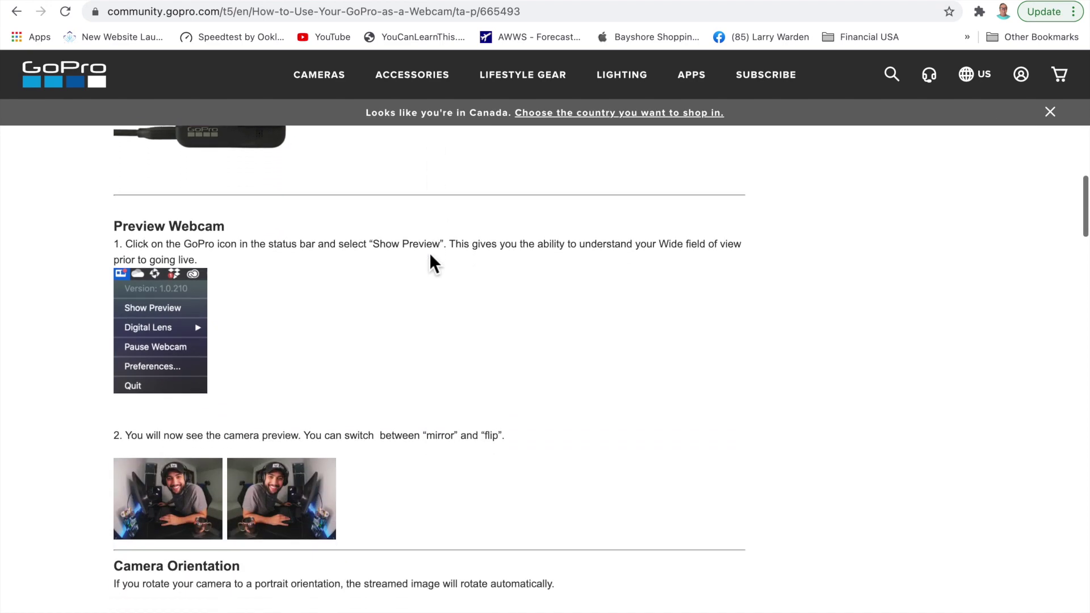
scroll(429, 253, down, 3)
scroll(429, 253, down, 4)
scroll(429, 253, down, 4)
scroll(429, 252, down, 4)
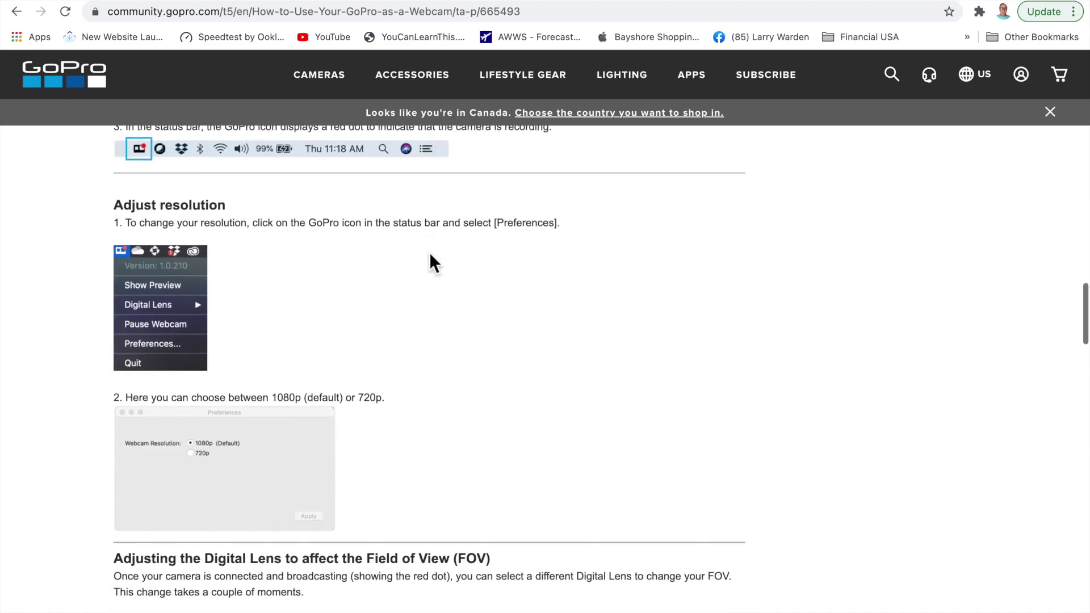
scroll(429, 252, down, 3)
scroll(430, 252, down, 5)
scroll(430, 252, down, 1)
scroll(430, 253, up, 2)
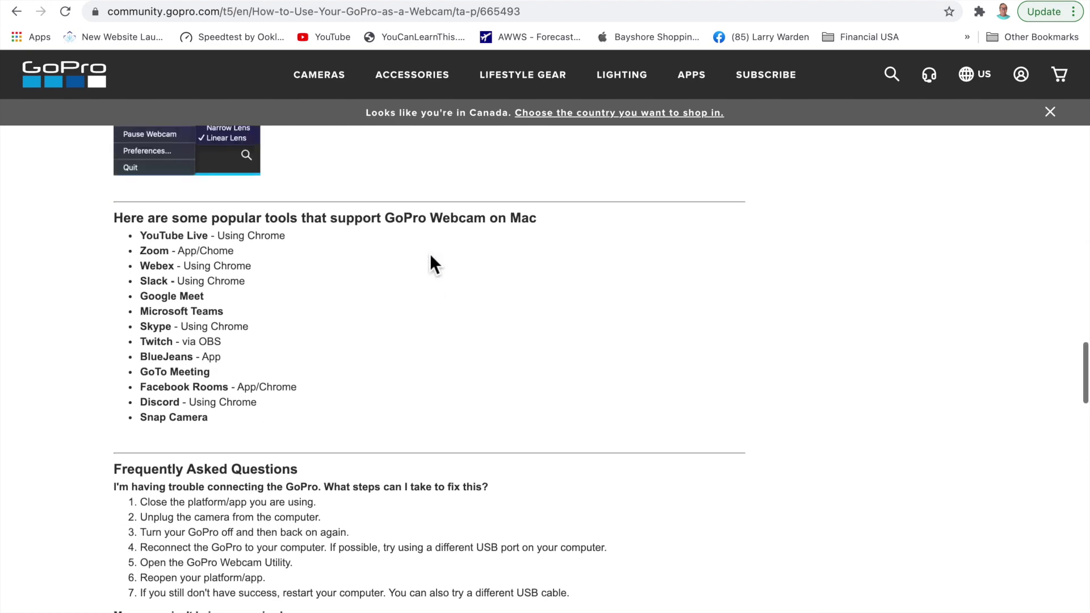
scroll(431, 253, up, 1)
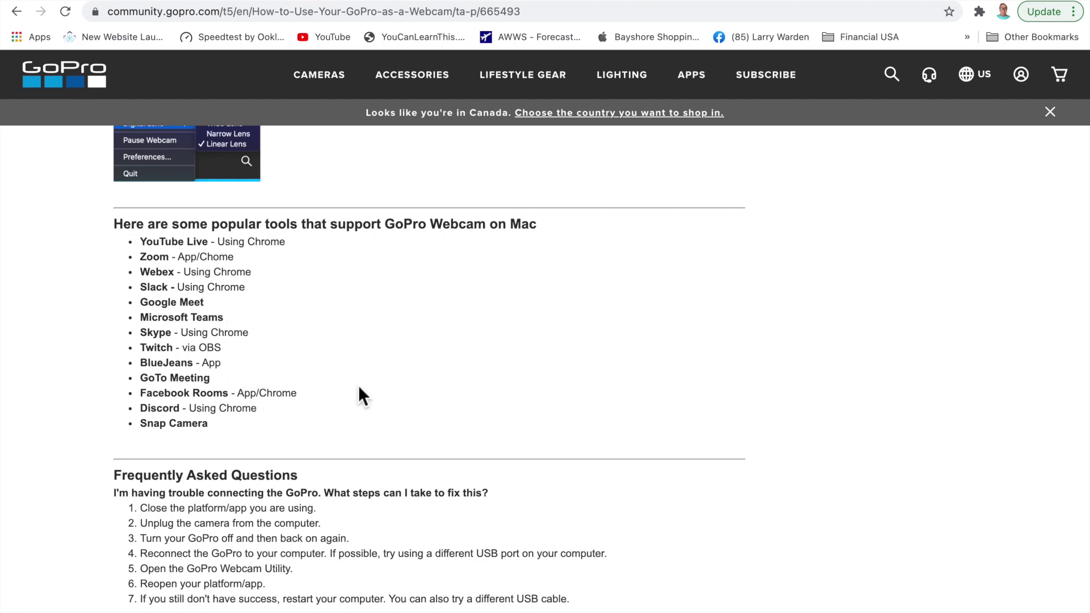
scroll(413, 360, up, 1)
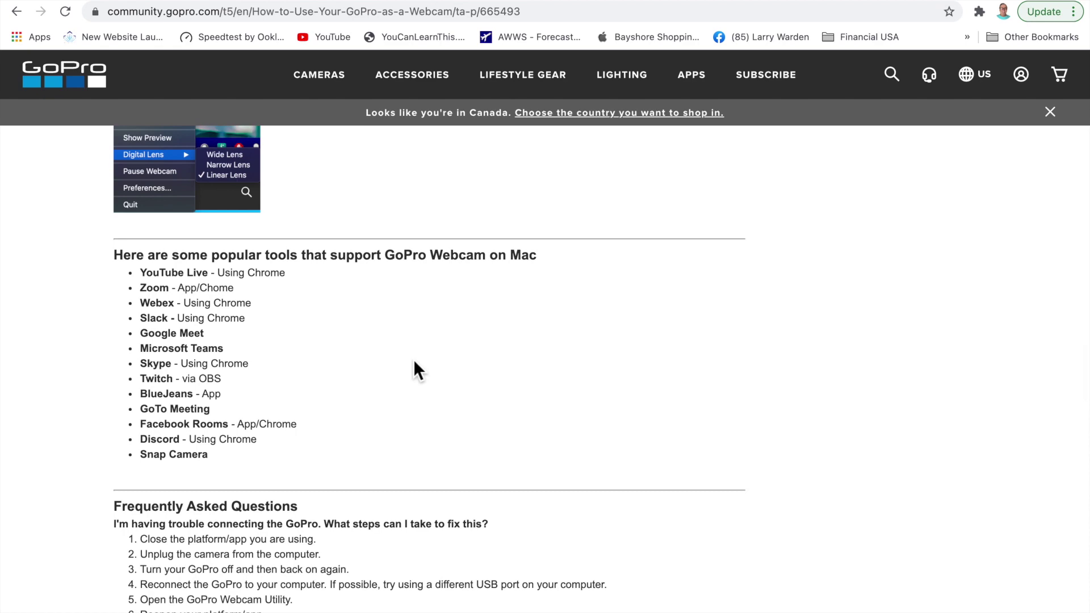
scroll(417, 358, up, 1)
scroll(417, 359, up, 1)
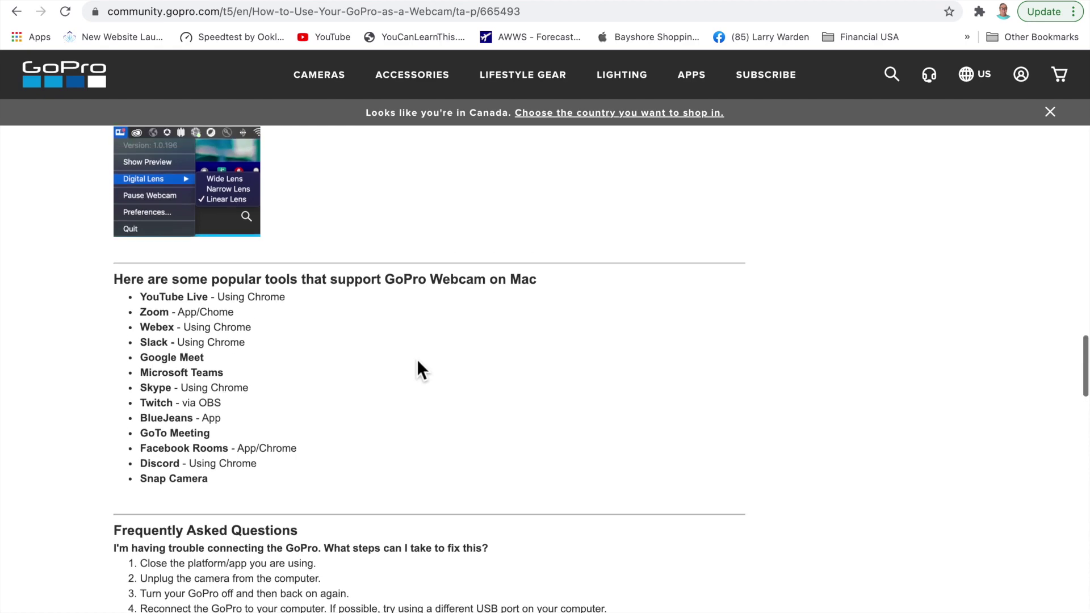
scroll(417, 359, up, 2)
scroll(416, 358, up, 3)
scroll(417, 359, up, 5)
scroll(417, 359, up, 5)
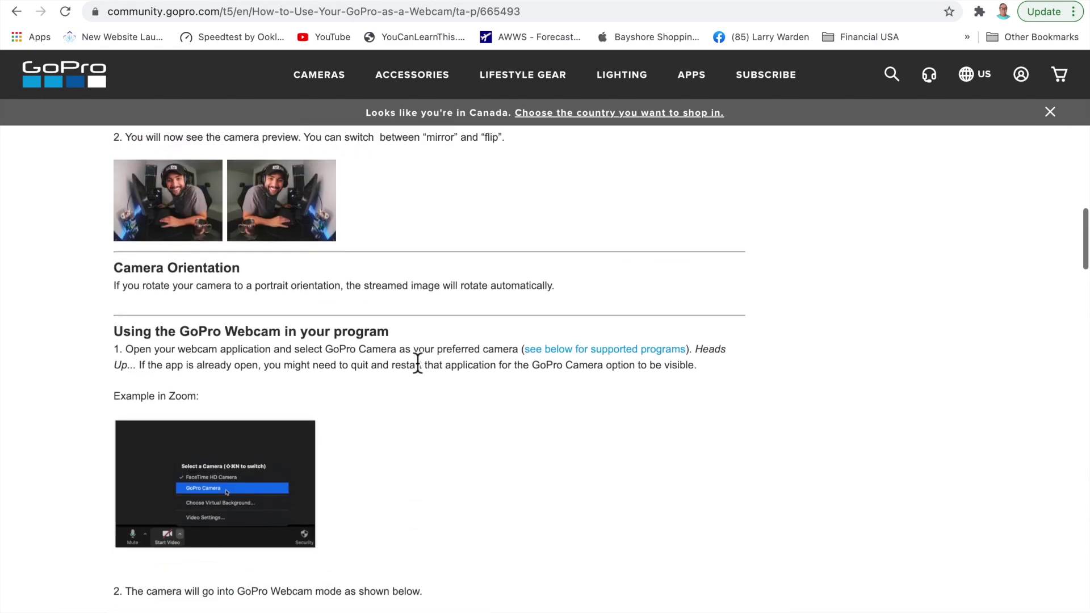
scroll(417, 359, up, 5)
scroll(417, 359, up, 5)
scroll(416, 358, down, 3)
scroll(417, 358, down, 2)
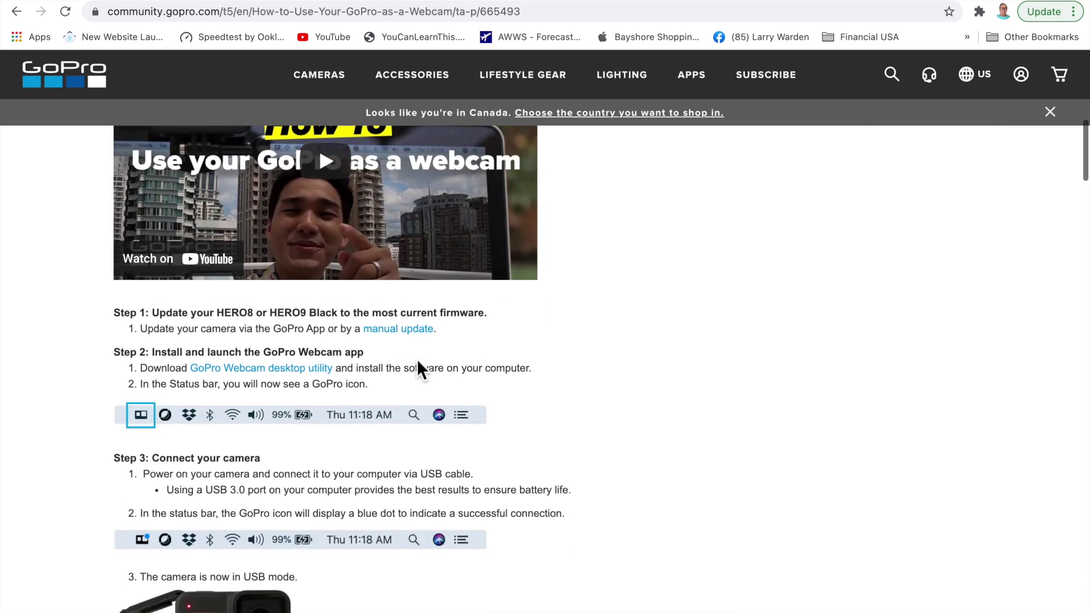
scroll(391, 265, down, 1)
scroll(390, 271, down, 1)
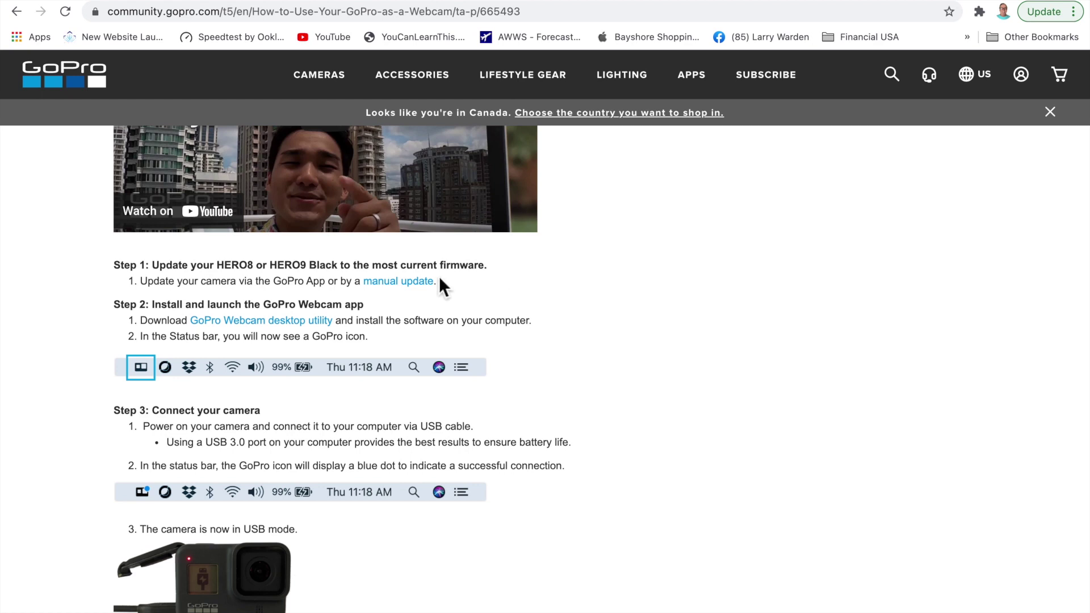
scroll(481, 268, up, 1)
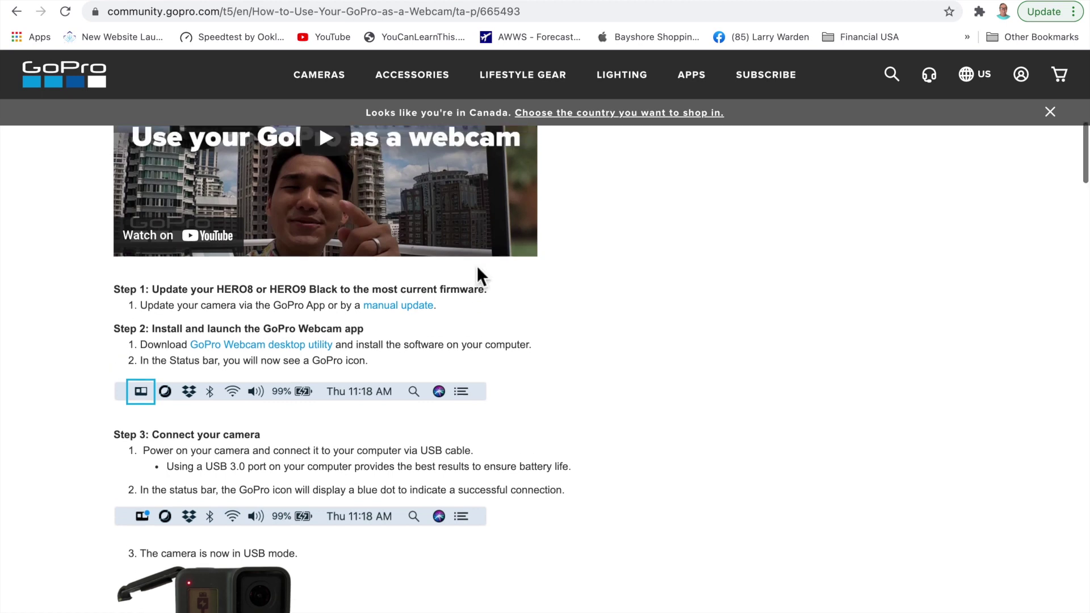
scroll(481, 268, down, 3)
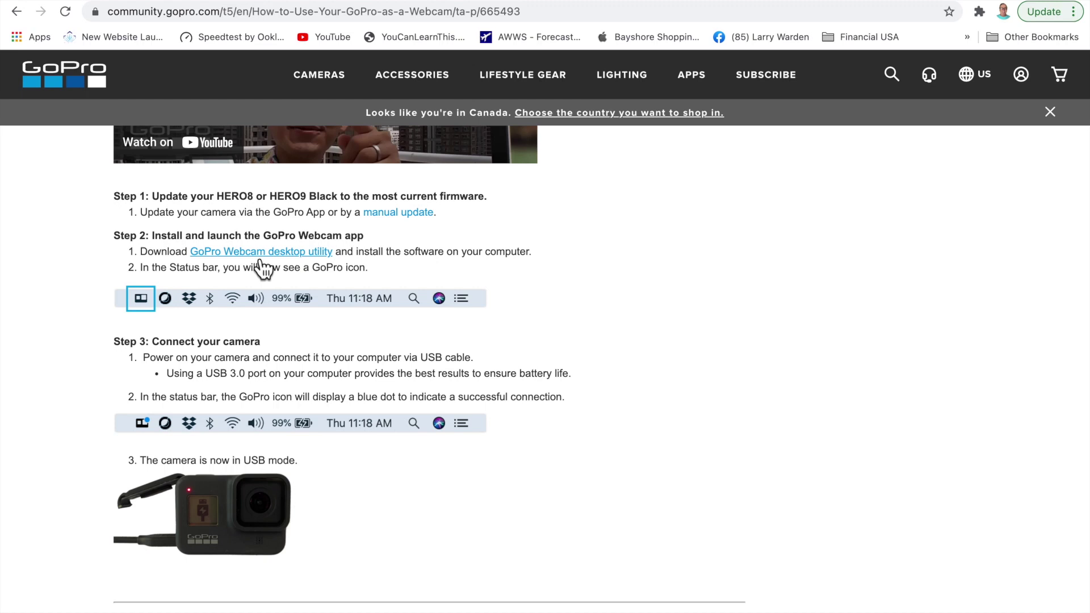
Step: Download the GoPro Webcam desktop utility from the guide's Step 2 link, then hide Chrome
click(263, 252)
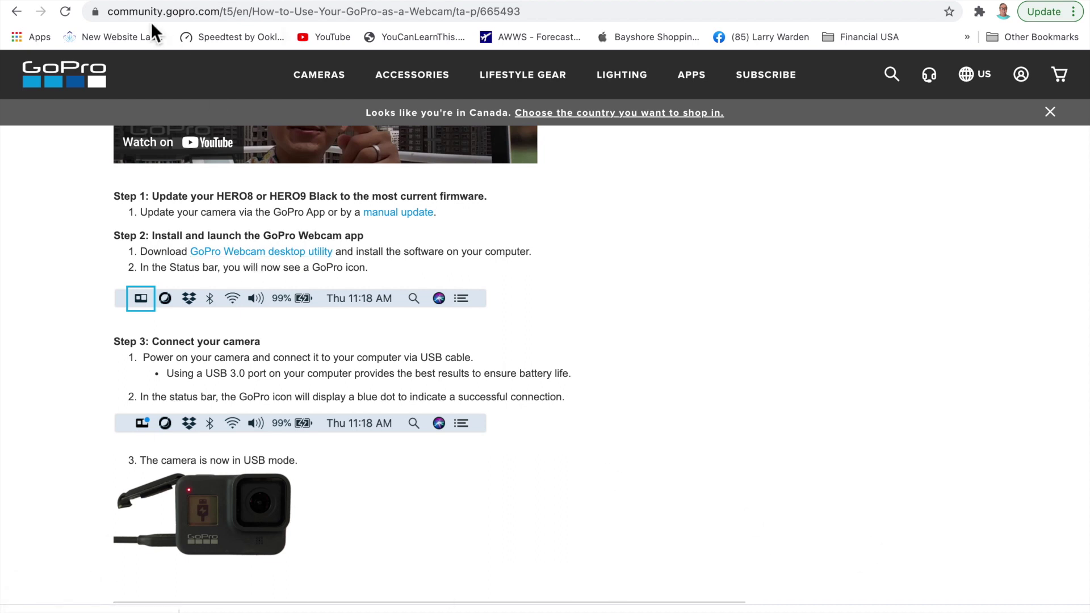
mouse_move(25, 4)
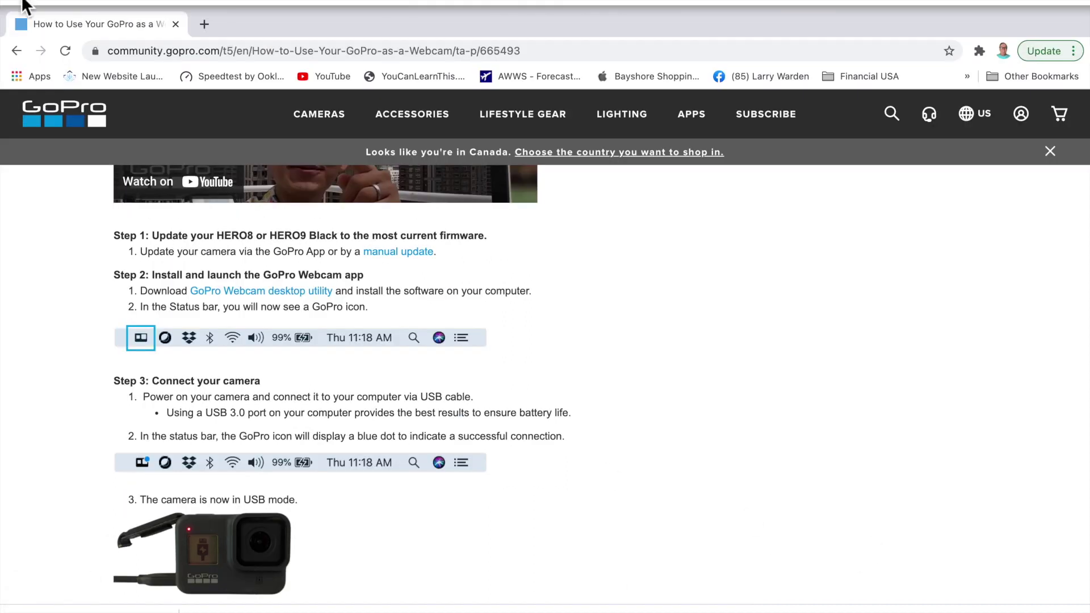
key(super+h)
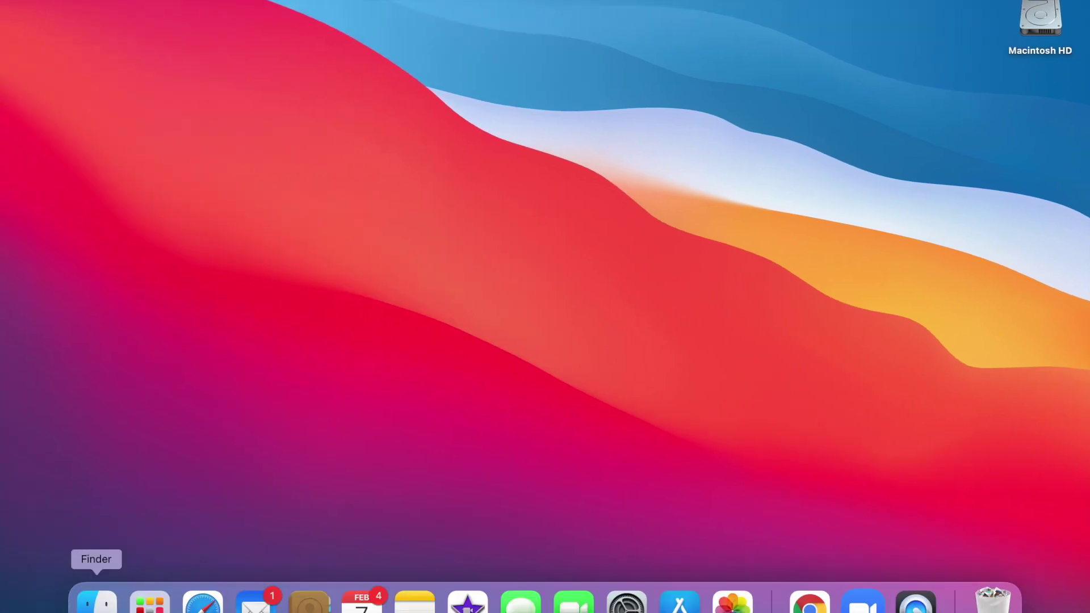
Step: Show the Downloads folder in Finder to find the GoPro-Webcam-1.0.224 installer
click(97, 603)
click(107, 193)
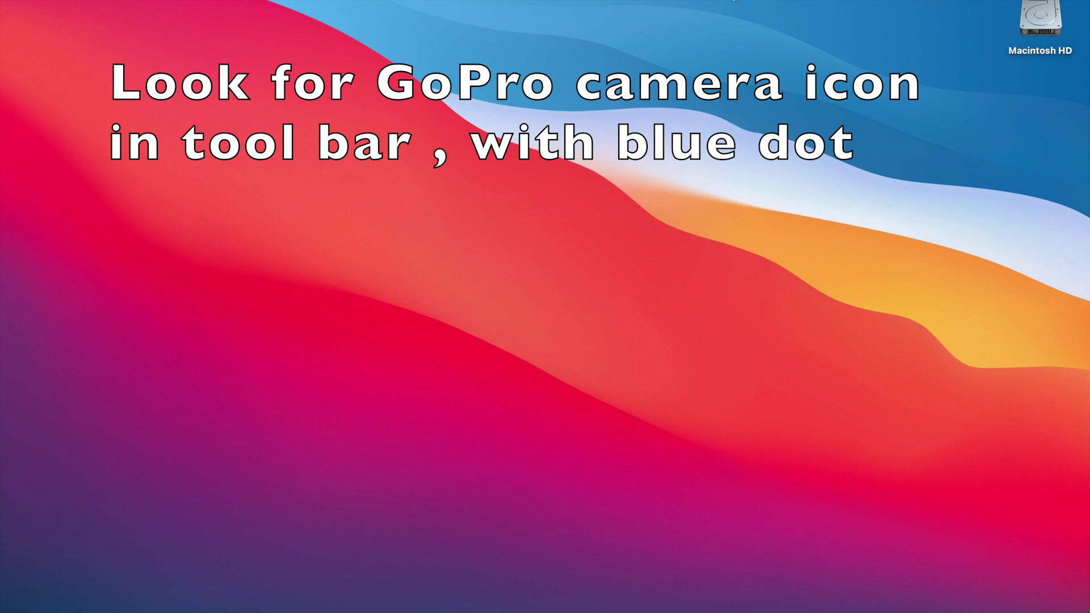
Step: Confirm the GoPro Webcam resolution preference is 1080p, then bring up the Preview window
click(715, 2)
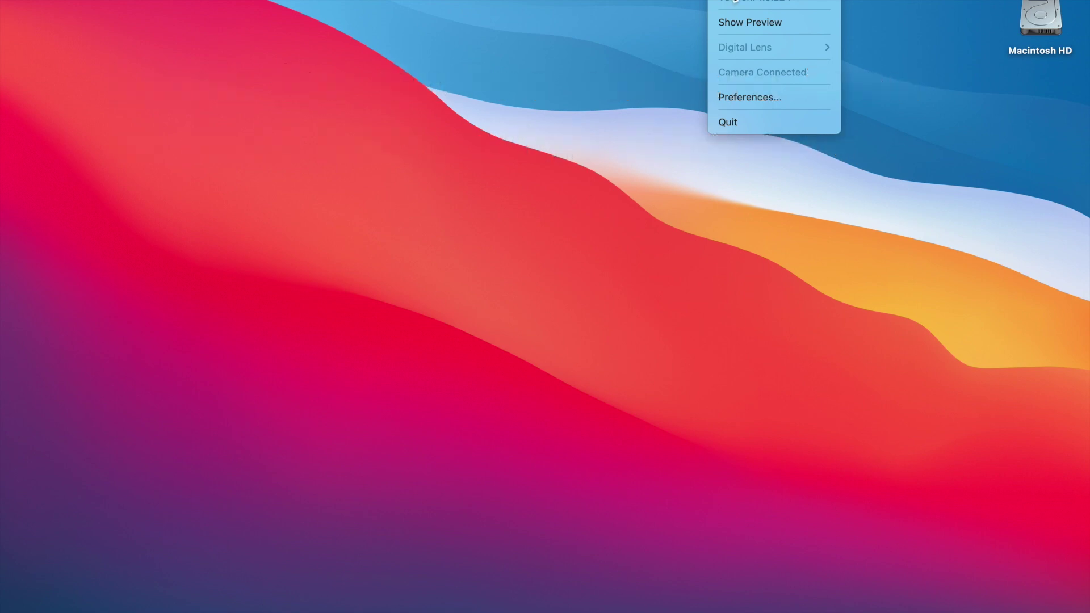
click(730, 96)
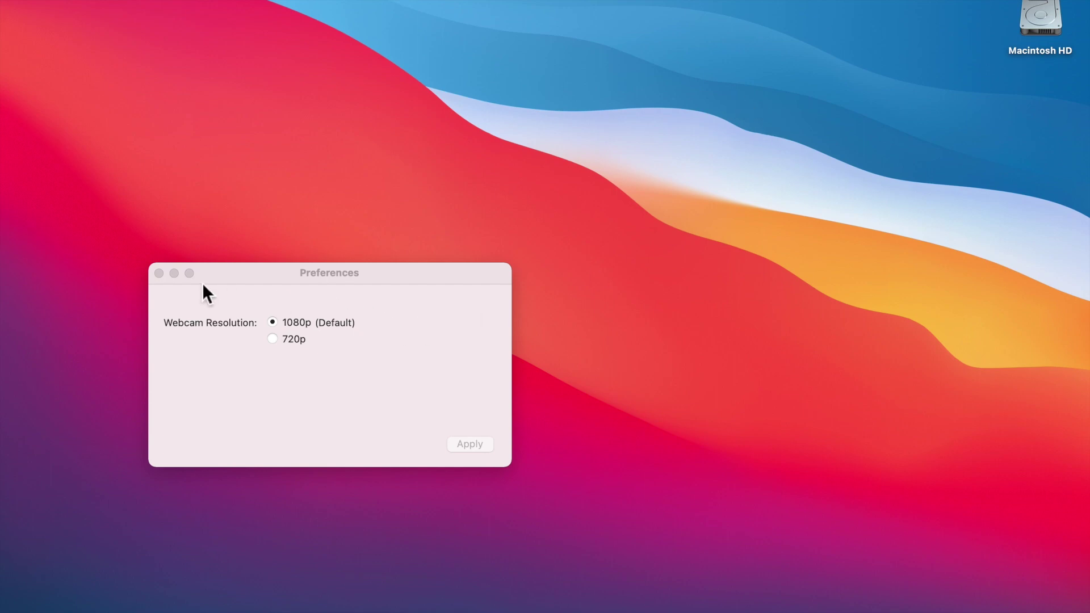
click(159, 273)
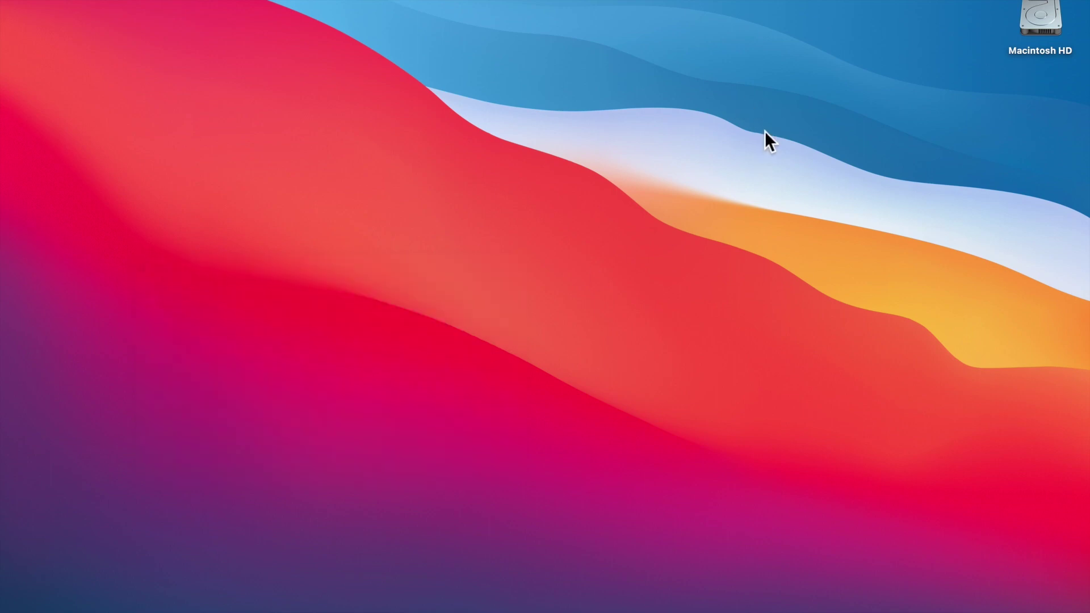
click(720, 3)
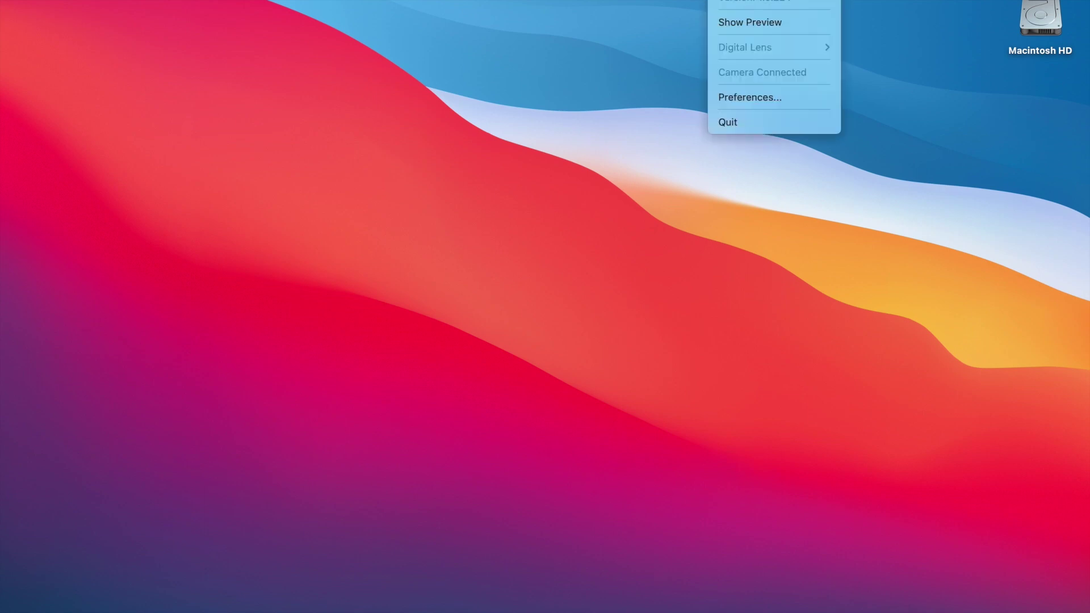
click(728, 21)
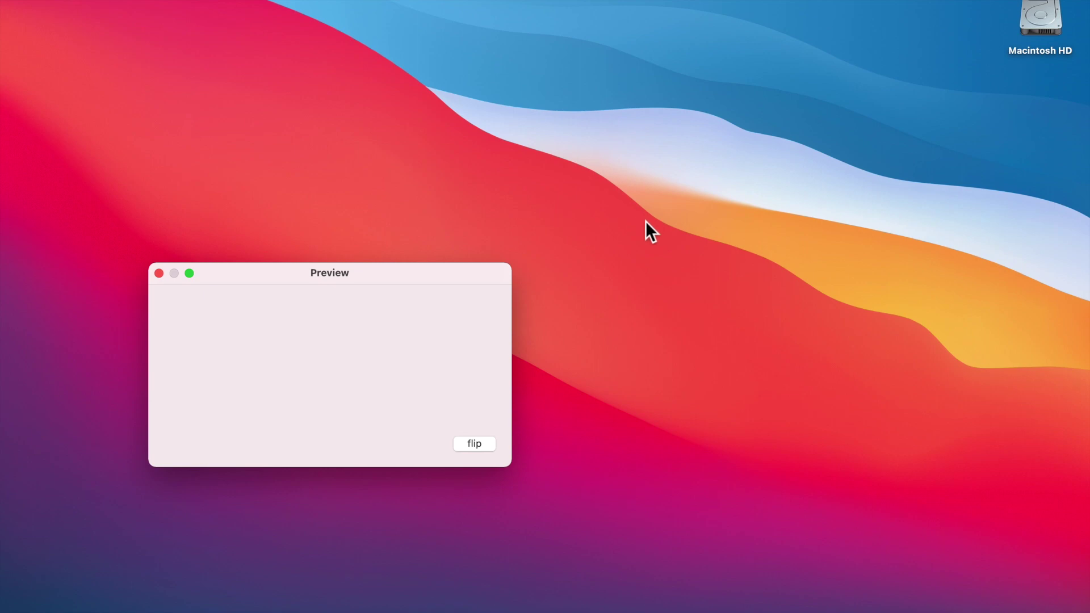
Step: Move the live Preview near the top of the screen and toggle mirroring on and off
mouse_move(465, 274)
mouse_down()
mouse_move(510, 149)
mouse_move(488, 67)
mouse_up()
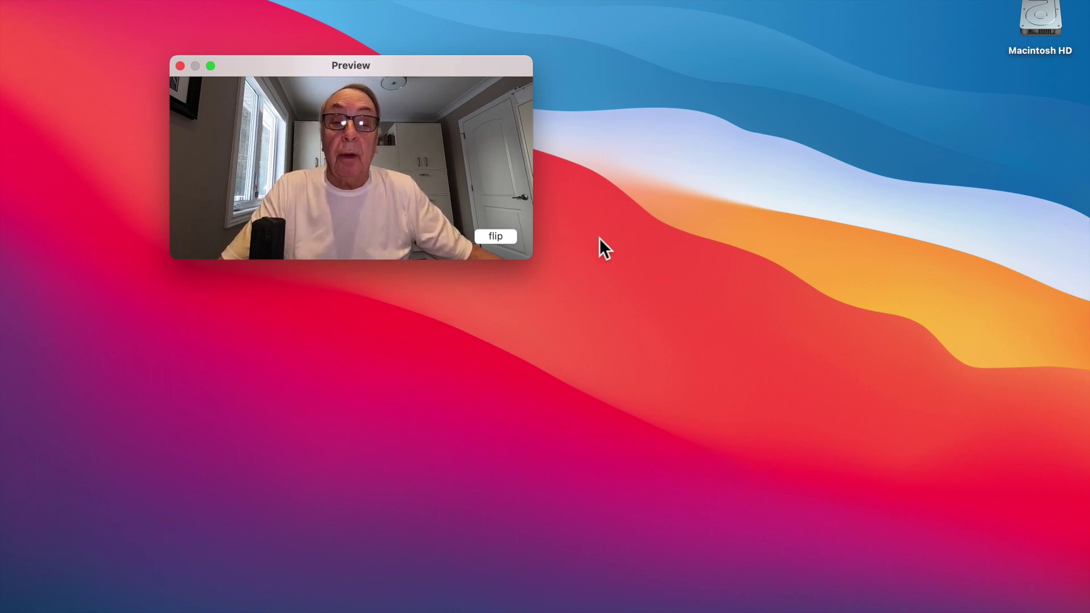
click(497, 237)
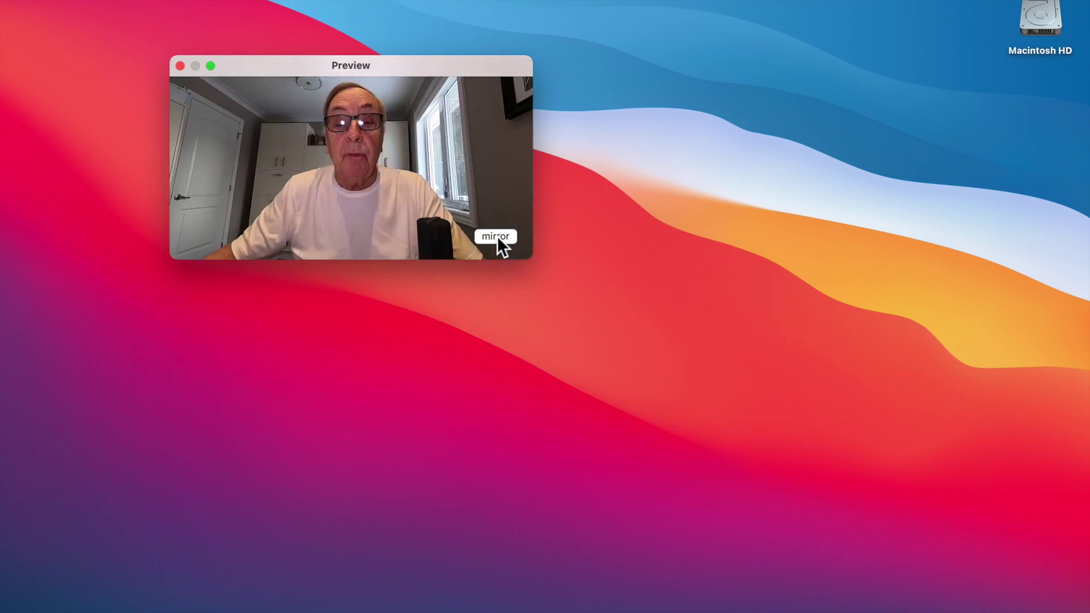
click(497, 236)
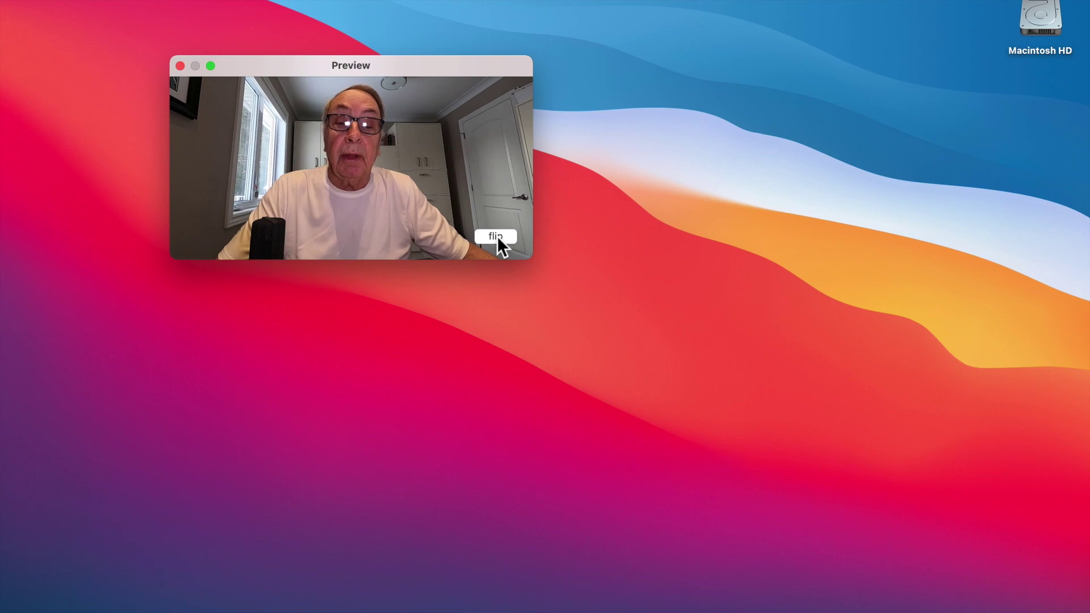
click(729, 4)
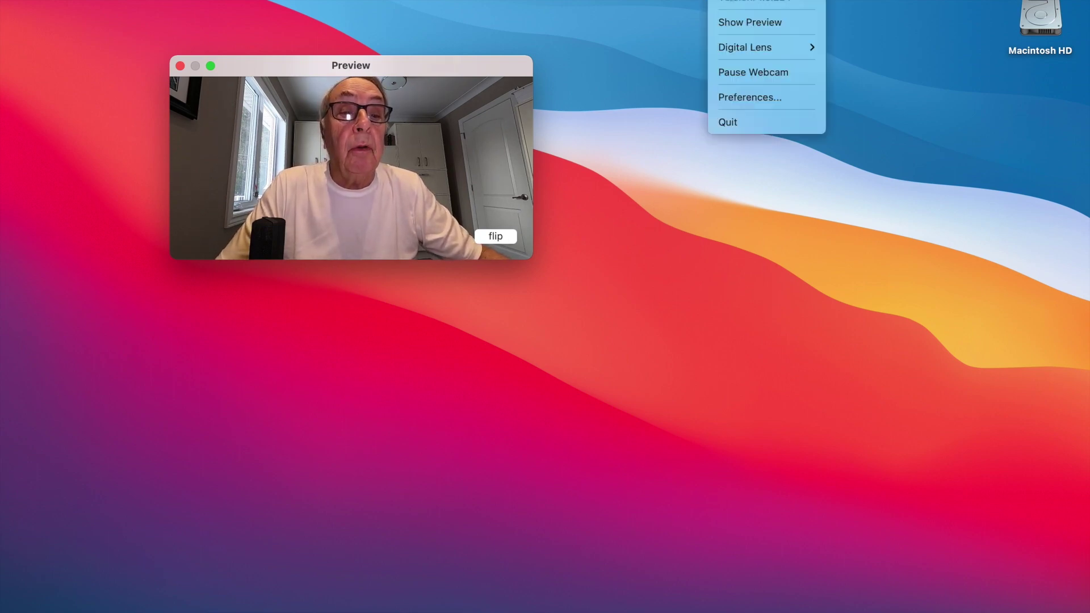
mouse_move(744, 47)
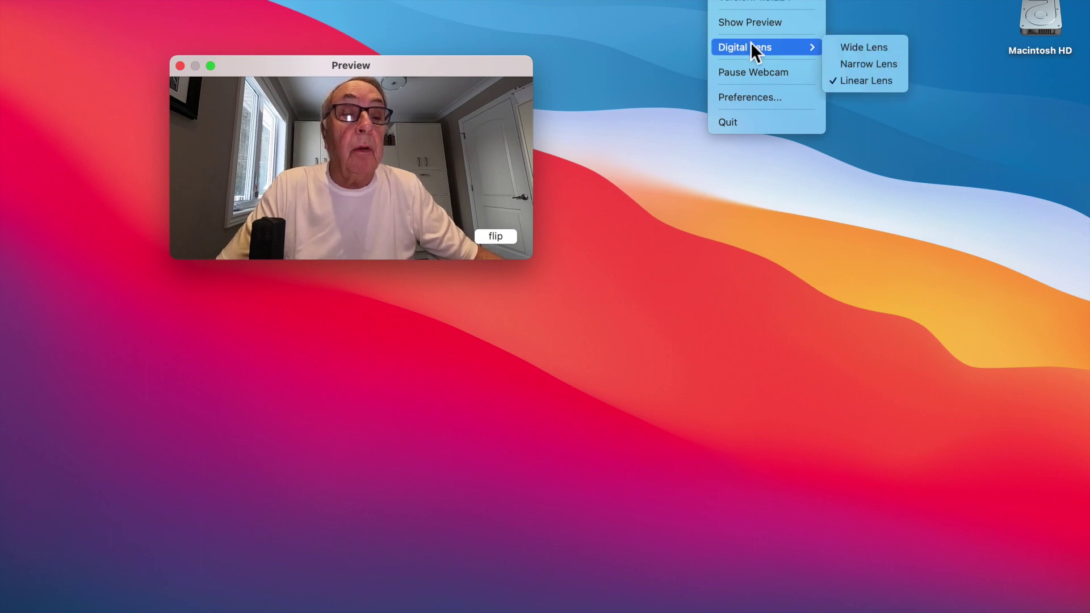
Step: Set the Digital Lens to Narrow Lens, then change it to Wide Lens
click(839, 65)
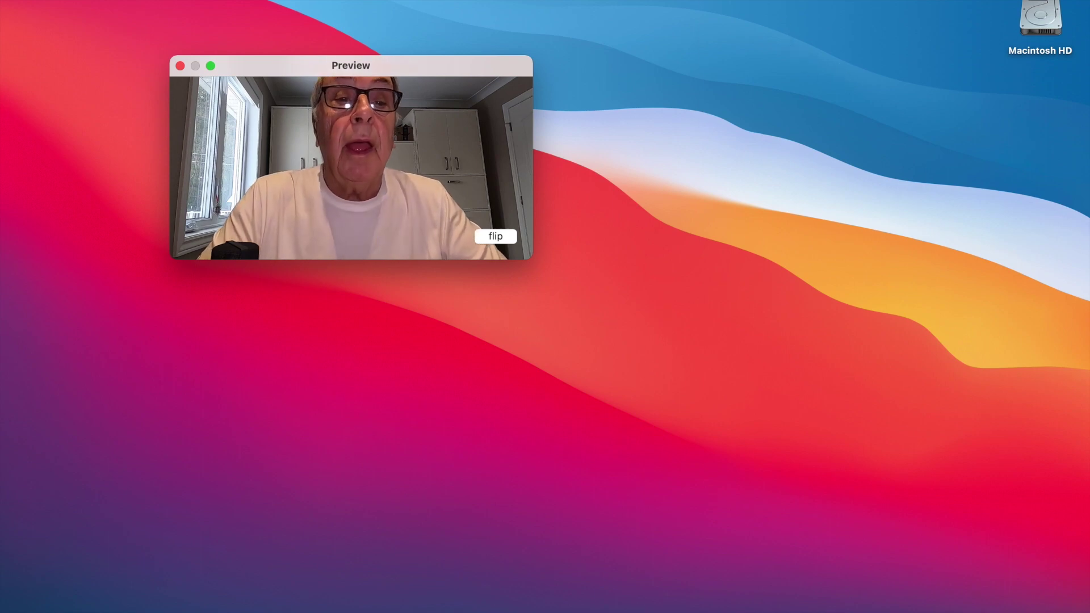
click(758, 3)
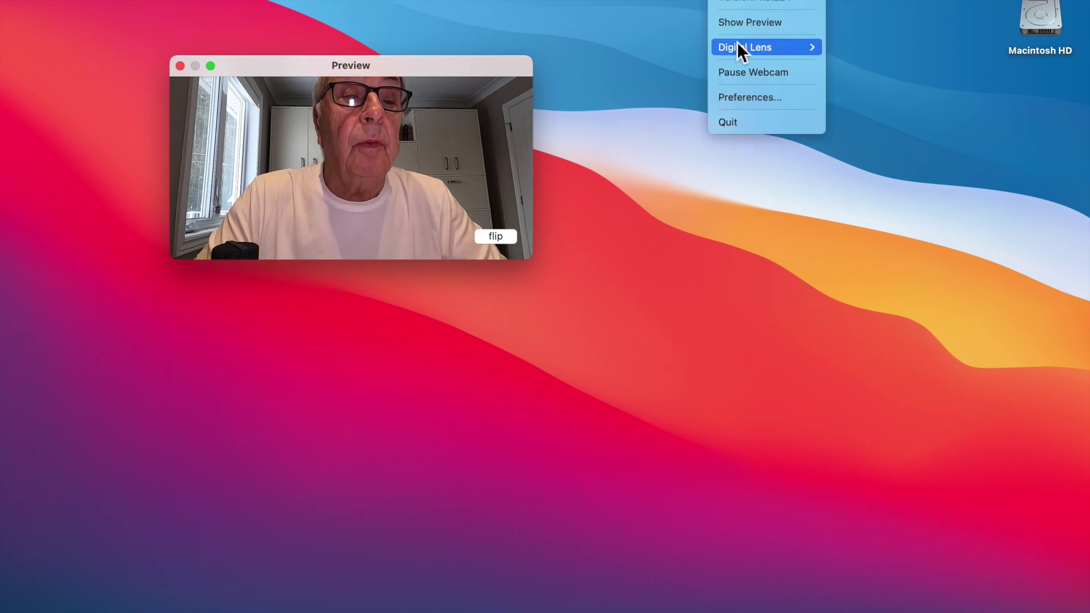
mouse_move(744, 47)
click(863, 47)
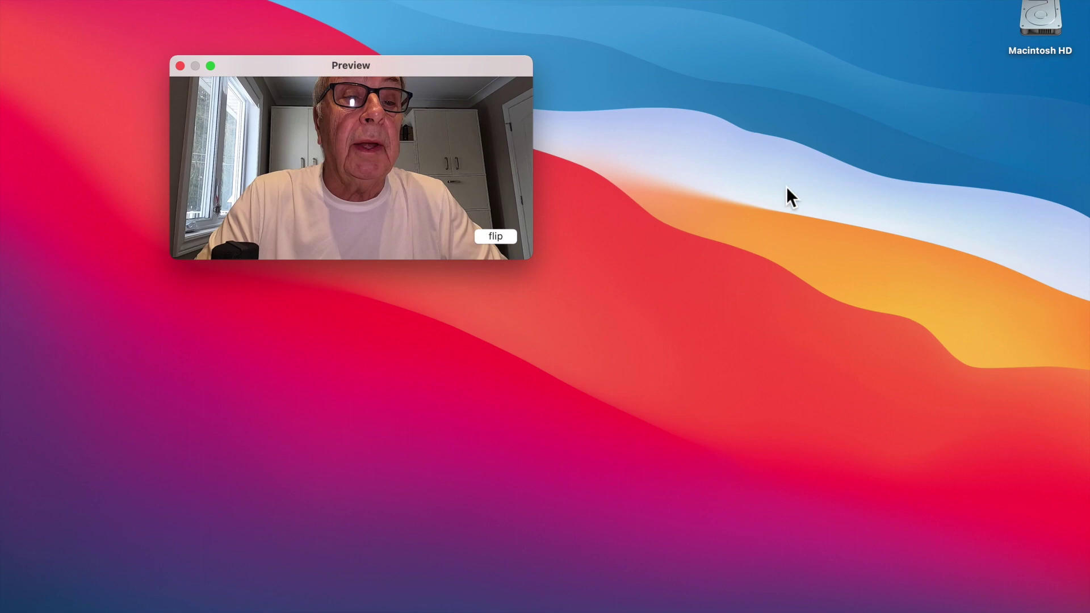